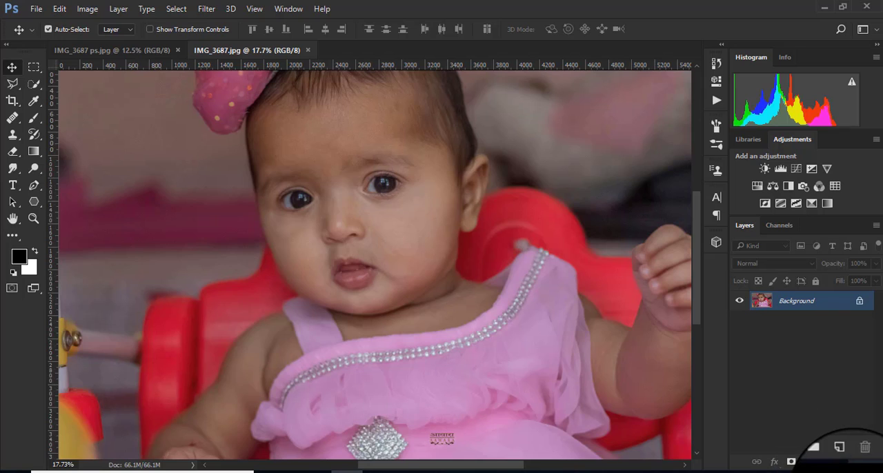
- Add a new blank layer above the Background and switch to the Elliptical Marquee tool
left_click(844, 466)
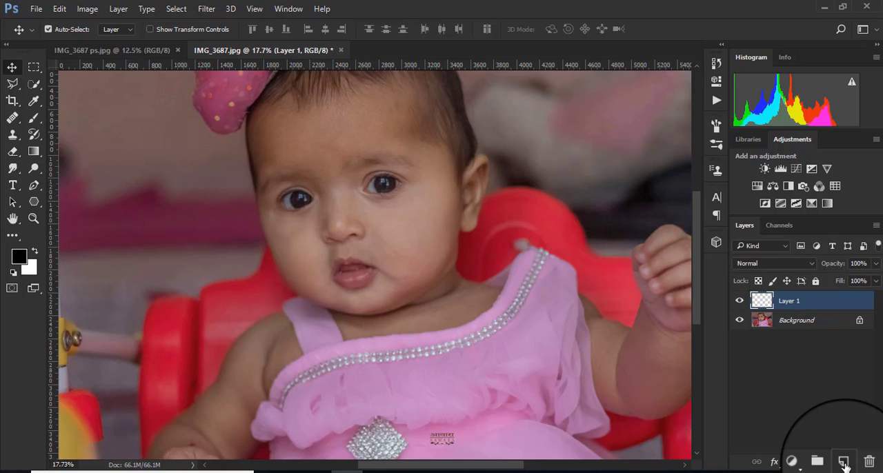
left_click(30, 66)
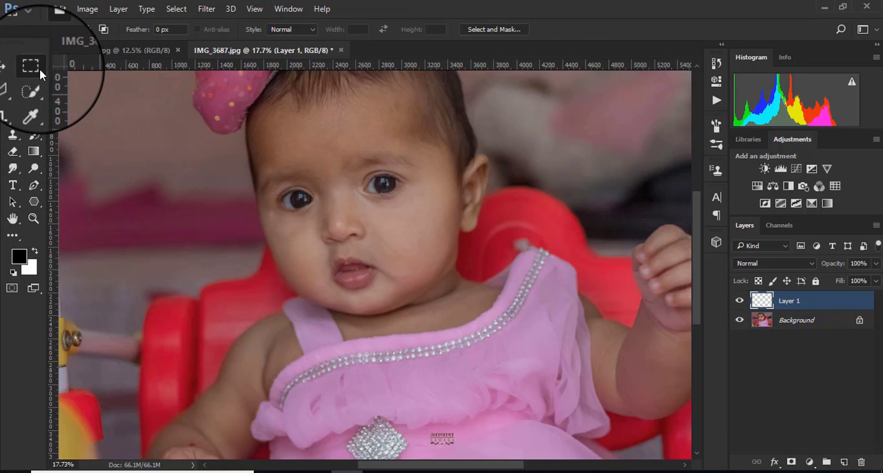
right_click(31, 69)
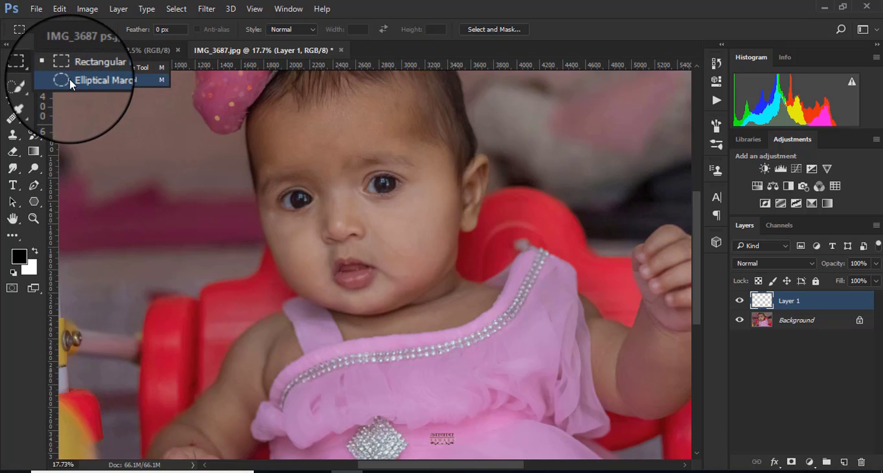
left_click(114, 80)
scroll(307, 186, "up", 8)
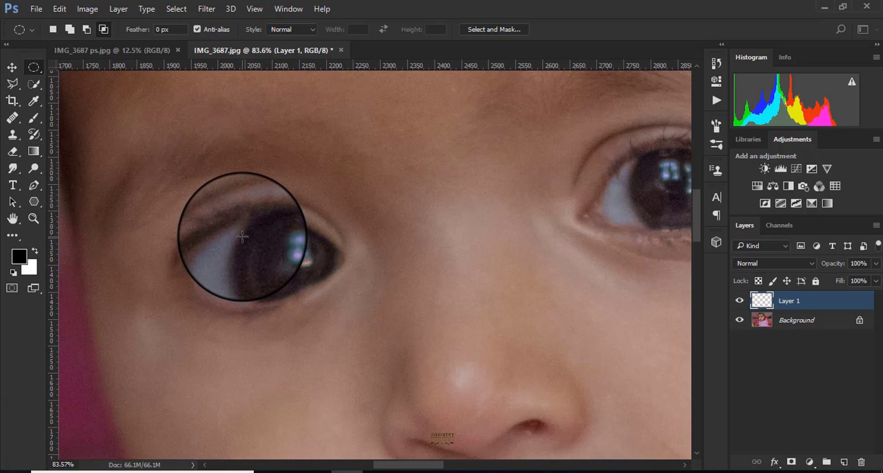
- Draw a circular selection over the iris of the eye beside the magenta background and fill it with white on Layer 1
left_click_drag(242, 237, 375, 332)
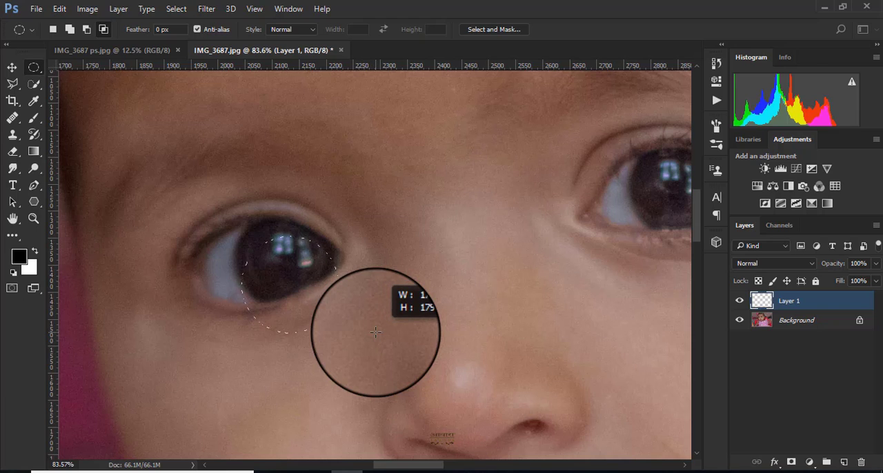
left_click_drag(375, 332, 469, 323)
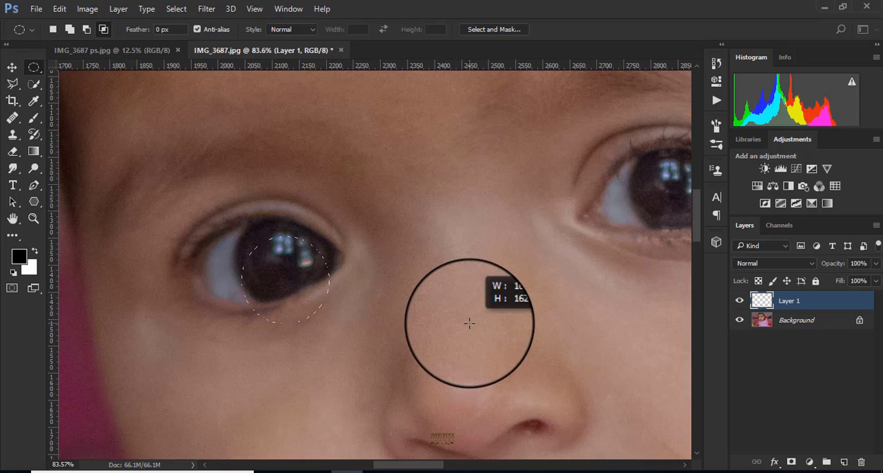
left_click_drag(469, 323, 312, 339)
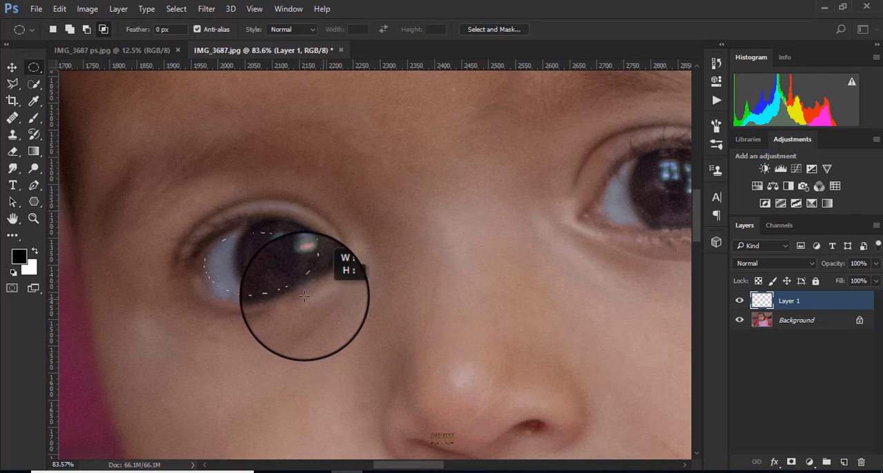
left_click_drag(288, 295, 318, 297)
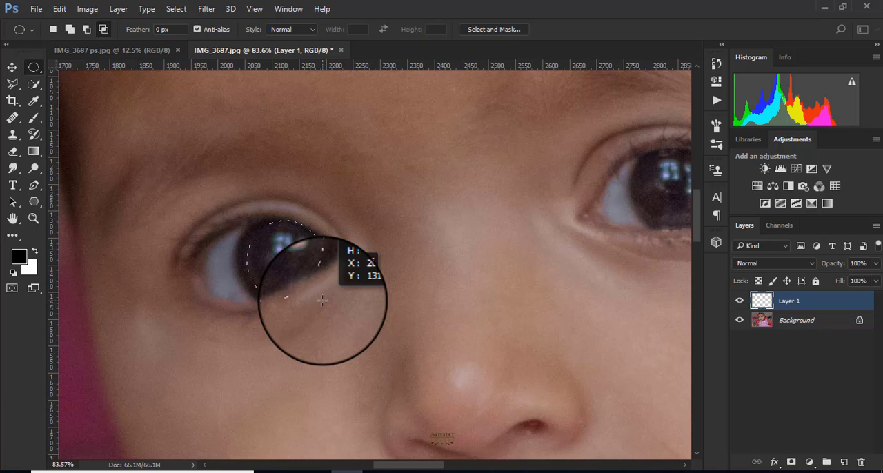
left_click_drag(322, 300, 320, 304)
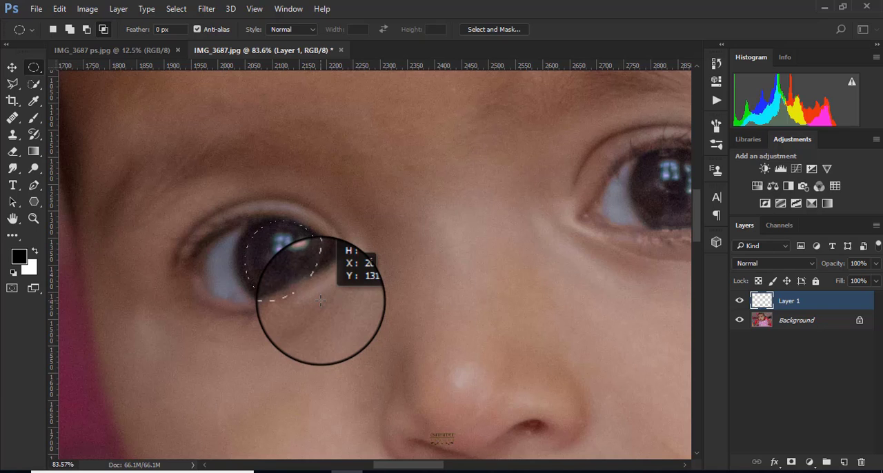
left_click_drag(320, 301, 321, 299)
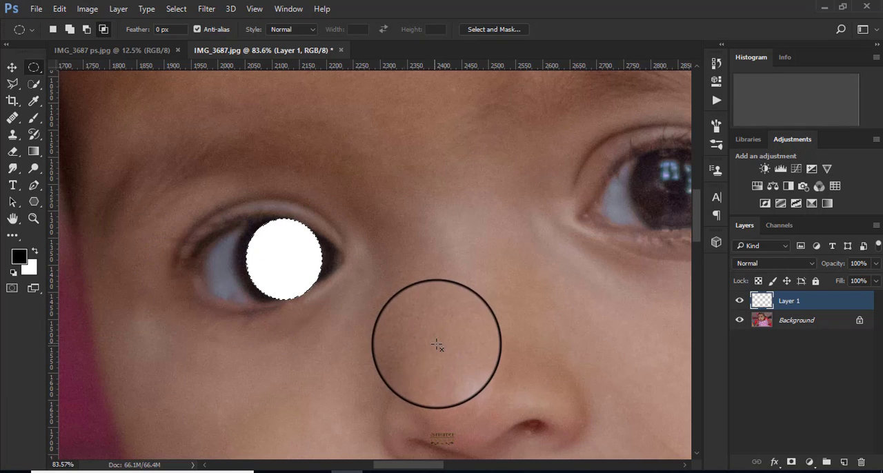
- Select the upper half of the white circle with the Rectangular Marquee tool, delete it and deselect
right_click(34, 68)
left_click(89, 69)
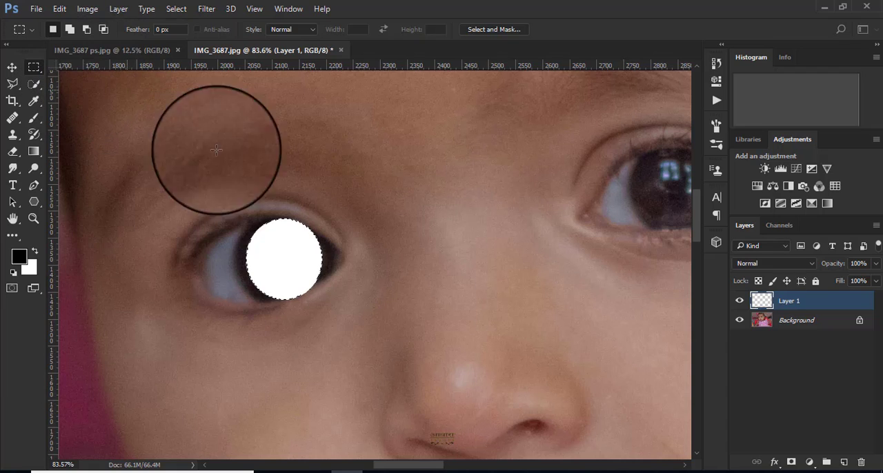
left_click_drag(191, 183, 412, 261)
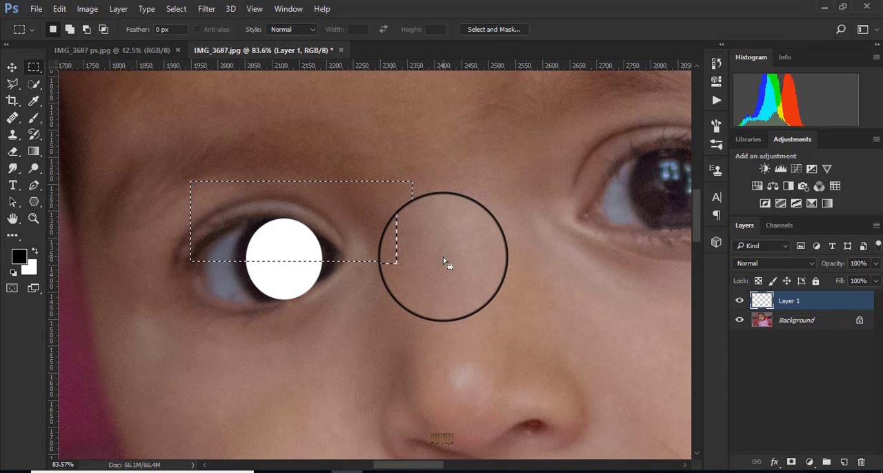
key("Delete")
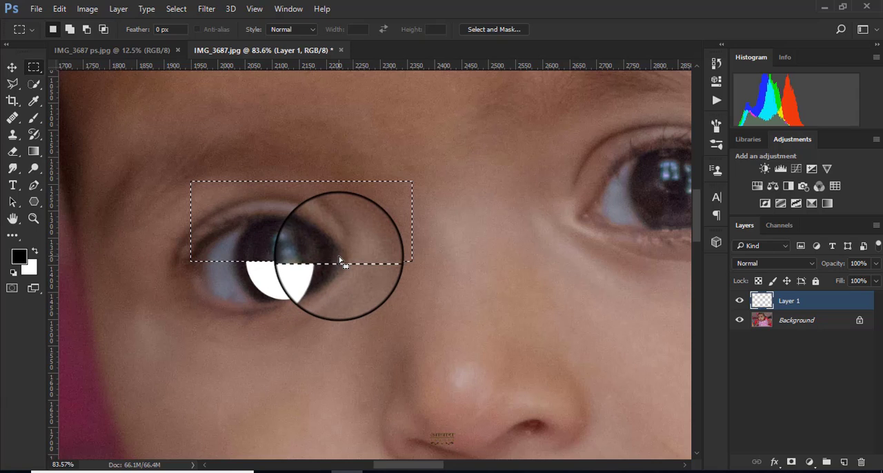
key("ctrl+d")
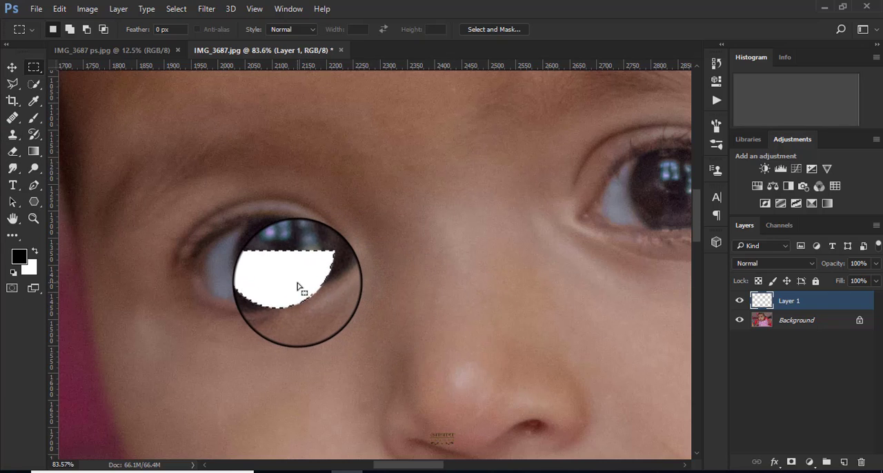
- Shift the selection of the white half-circle up about 13 px, delete the overlap to leave a thin crescent, and deselect
left_click_drag(298, 287, 297, 279)
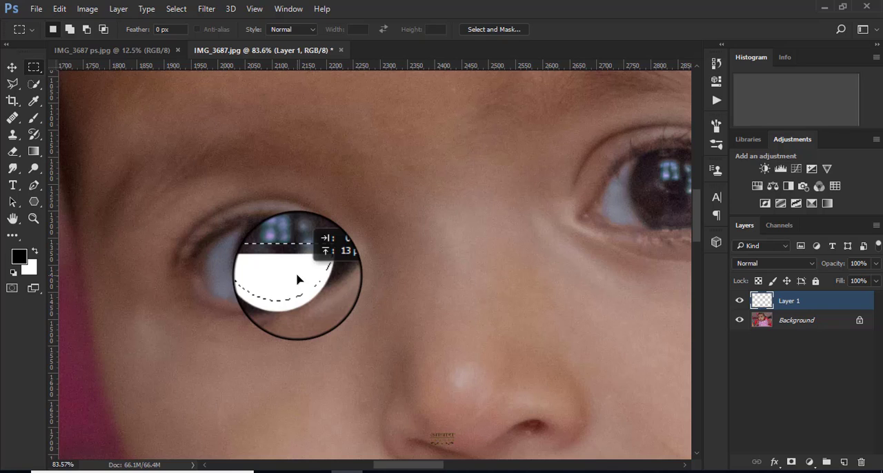
left_click_drag(297, 279, 298, 278)
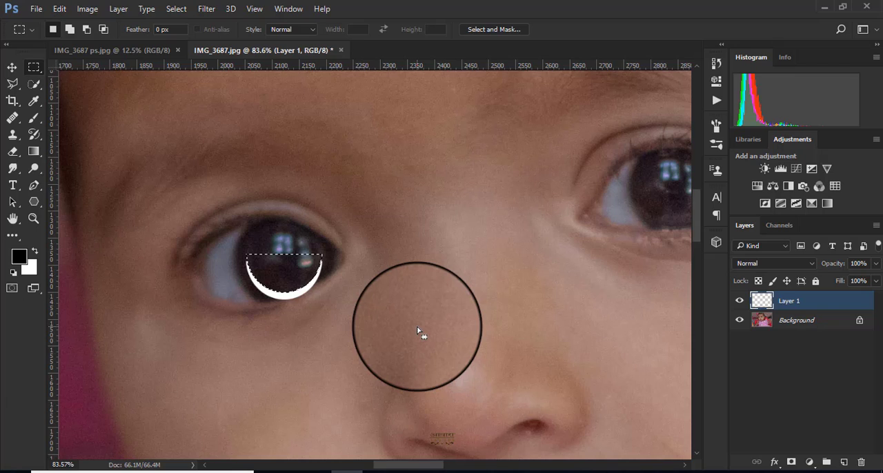
key("ctrl+d")
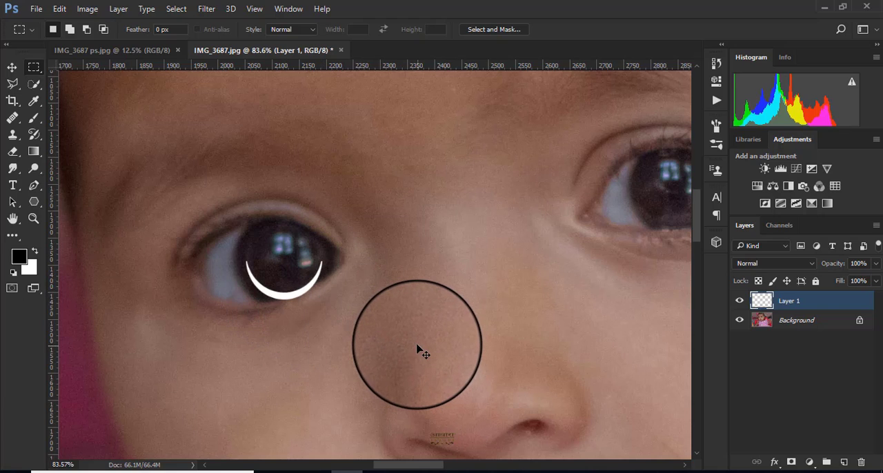
key("ctrl+z")
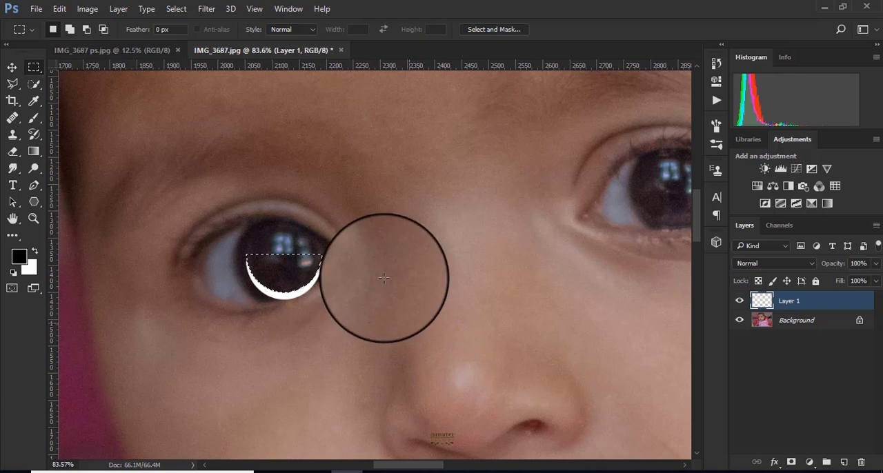
left_click(178, 12)
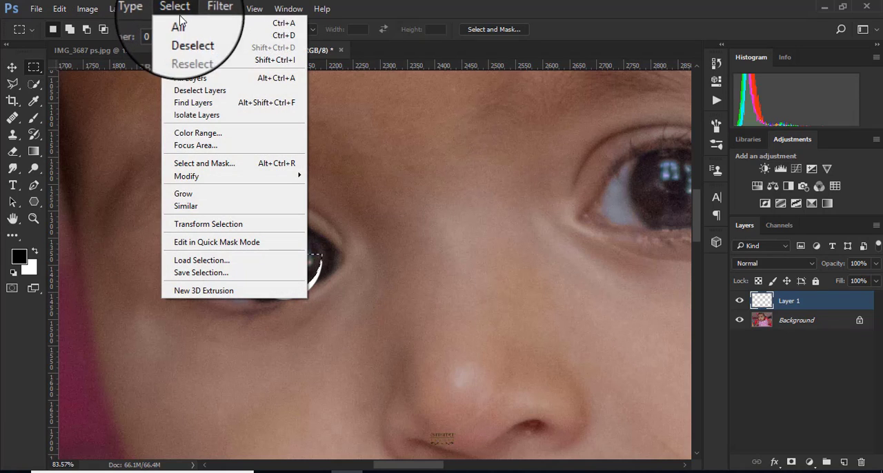
left_click(198, 36)
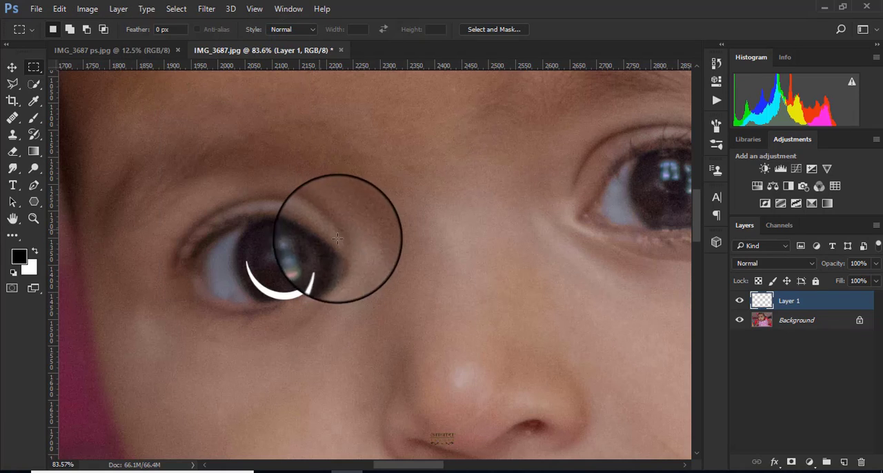
- Apply a Gaussian Blur with a radius of 5.0 pixels to the white crescent on Layer 1
left_click(176, 9)
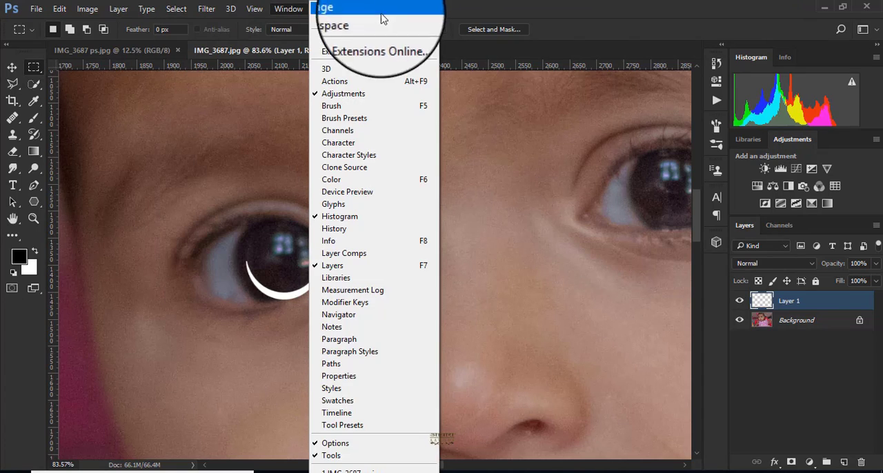
left_click(582, 10)
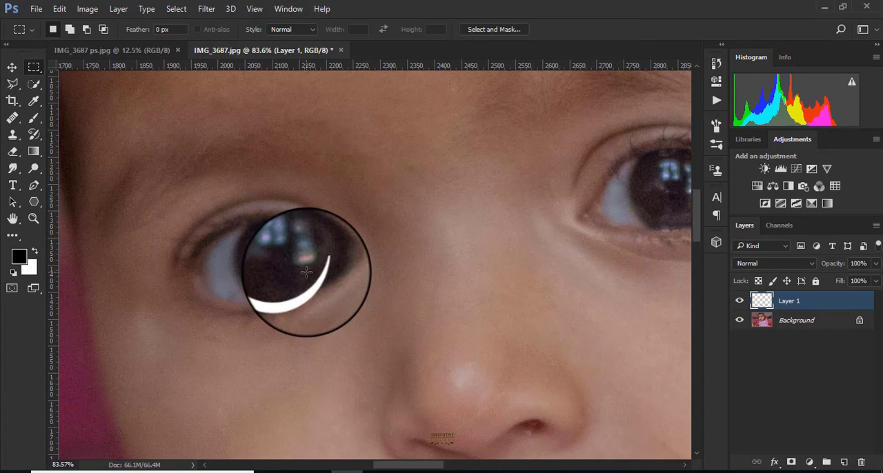
left_click(208, 12)
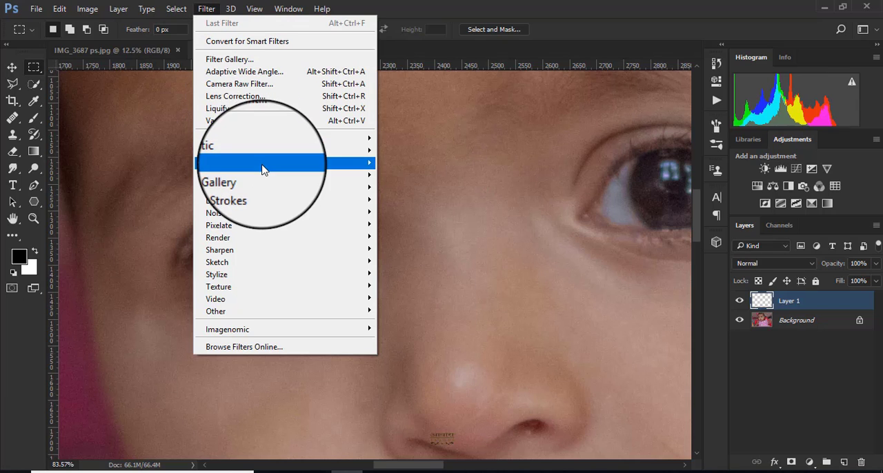
mouse_move(295, 167)
left_click(414, 227)
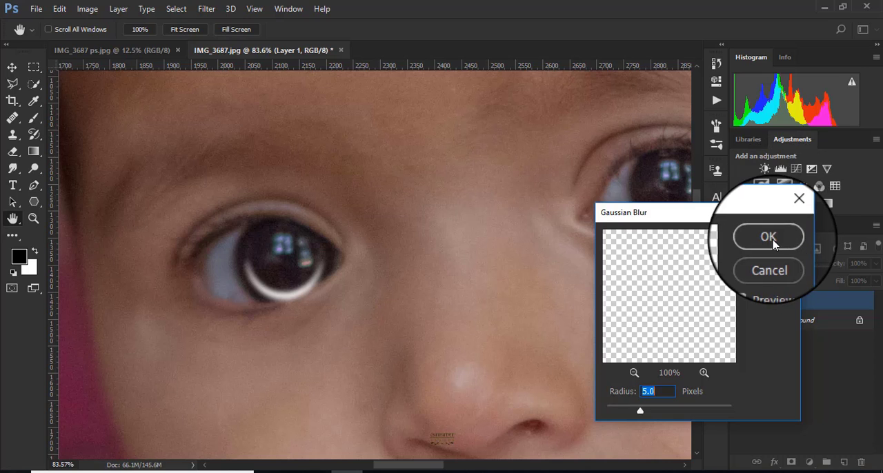
left_click(768, 237)
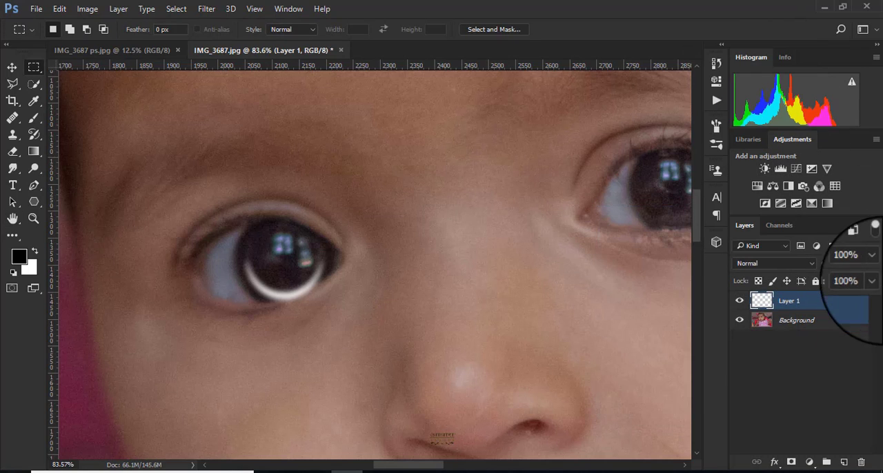
- Set the blurred crescent layer's blend mode to Soft Light and duplicate the layer
left_click(776, 265)
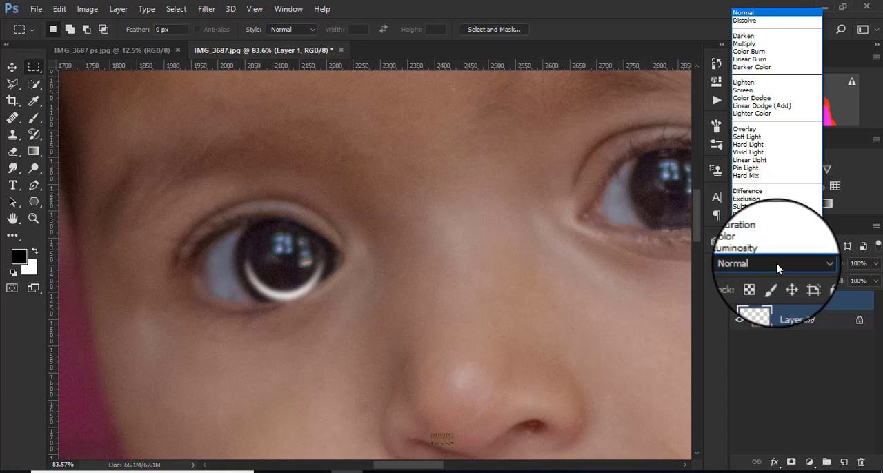
left_click(751, 138)
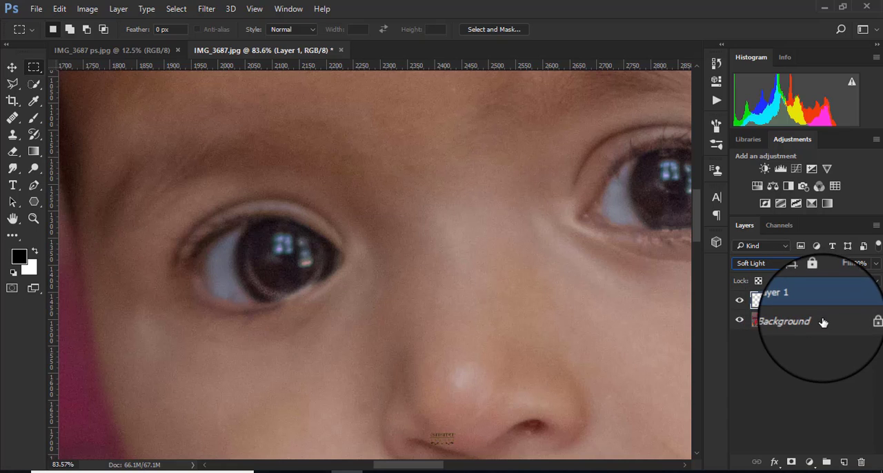
left_click_drag(826, 307, 840, 462)
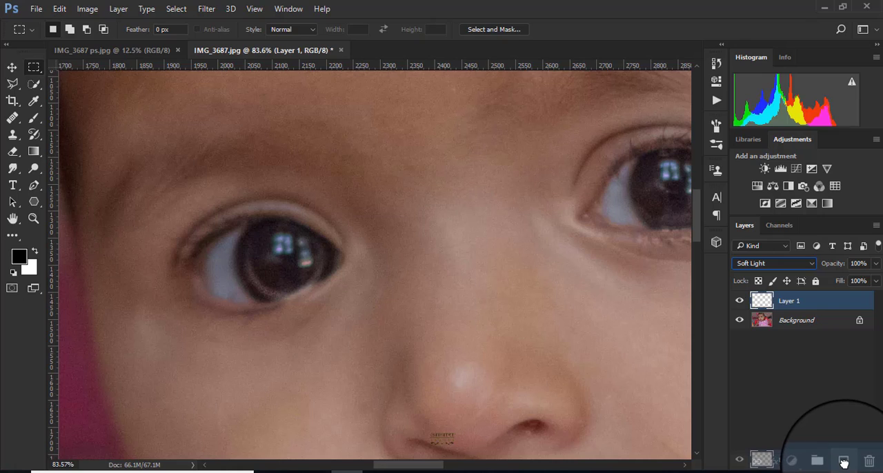
left_click_drag(843, 462, 843, 462)
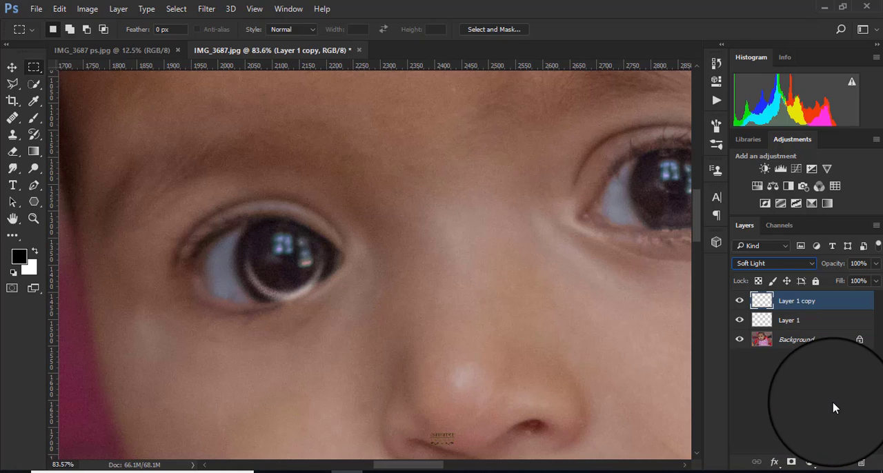
key("ctrl+z")
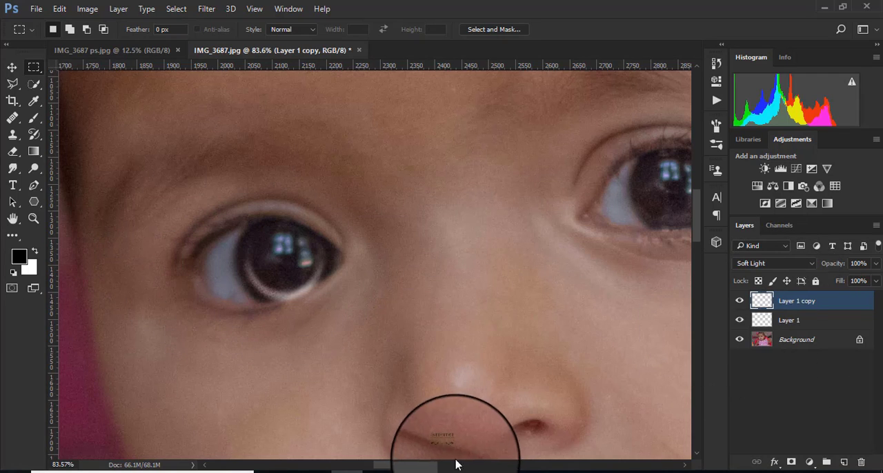
- Move the duplicated crescent onto the lower iris of the other eye and slightly reposition the original crescent in its eye
left_click_drag(414, 466, 445, 466)
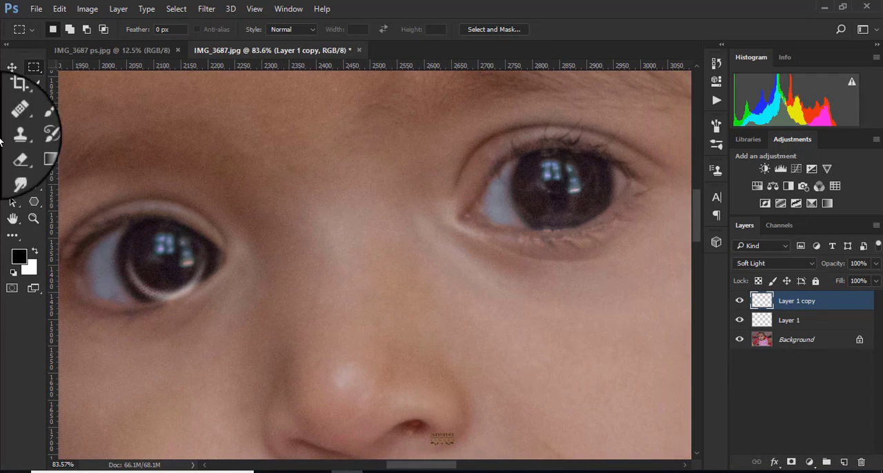
left_click(9, 66)
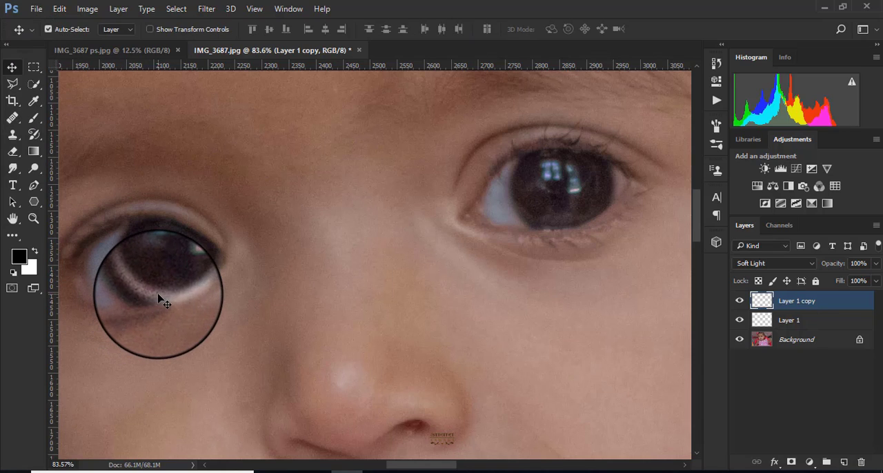
left_click(174, 313)
left_click_drag(174, 313, 552, 223)
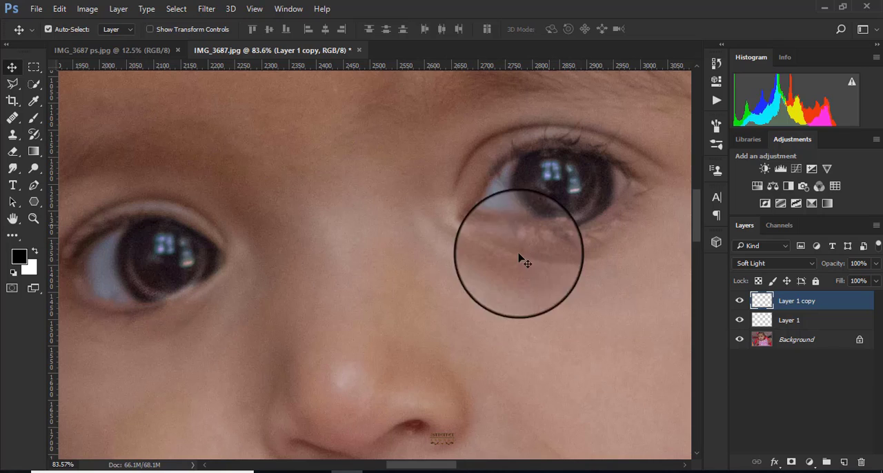
left_click(159, 300)
left_click_drag(159, 300, 154, 292)
- Erase the part of the Layer 1 crescent that spills onto the lower eyelid, using a 40 px eraser
left_click(17, 153)
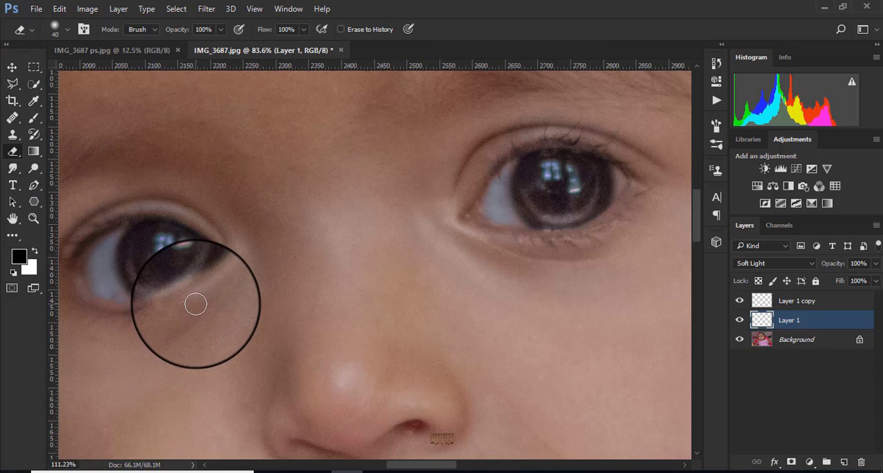
scroll(195, 302, "up", 4)
mouse_move(150, 312)
left_mouse_down()
mouse_move(192, 300)
mouse_move(212, 286)
mouse_move(168, 309)
mouse_move(213, 282)
left_mouse_up()
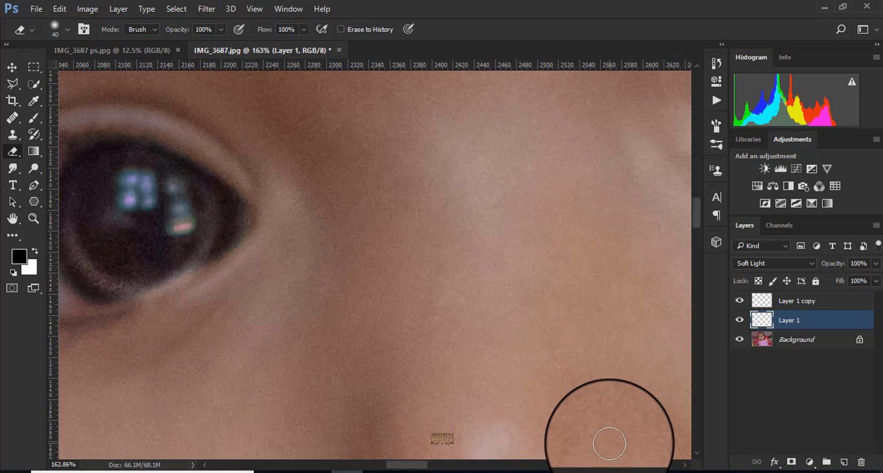
- Nudge the Layer 1 crescent slightly so it sits along the lower iris of its eye
scroll(197, 290, "down", 2)
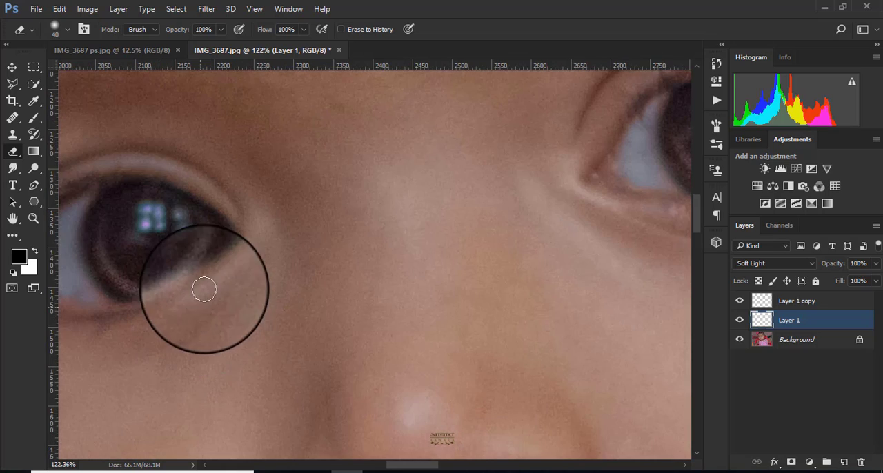
left_click(12, 69)
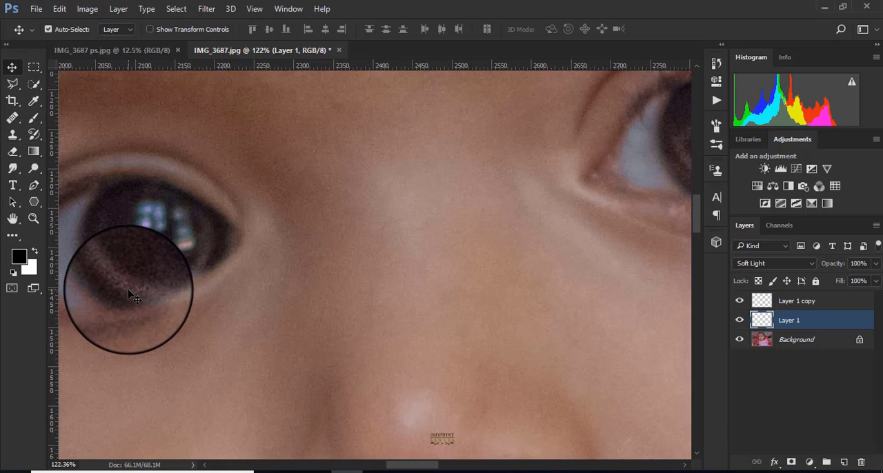
left_click_drag(128, 291, 125, 288)
scroll(655, 282, "down", 2)
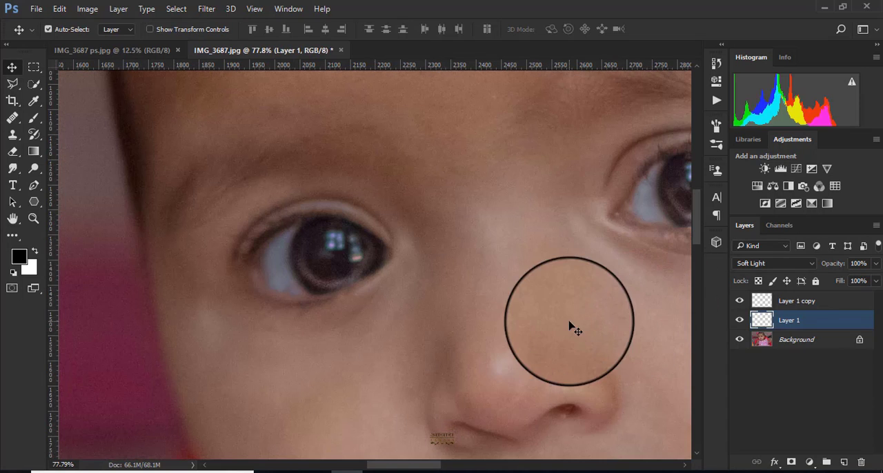
- Select the Layer 1 copy crescent in the other eye and adjust its position slightly along the lower iris
left_click_drag(429, 464, 447, 463)
scroll(508, 244, "down", 1)
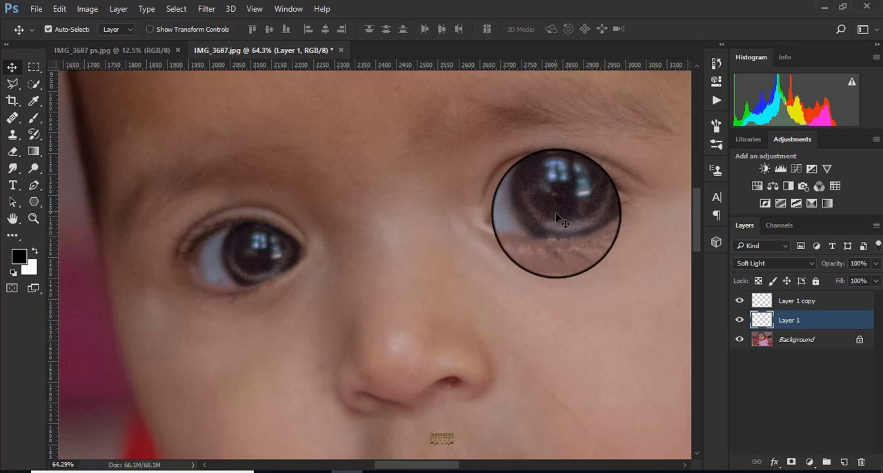
left_click(561, 231)
left_click_drag(561, 224, 551, 323)
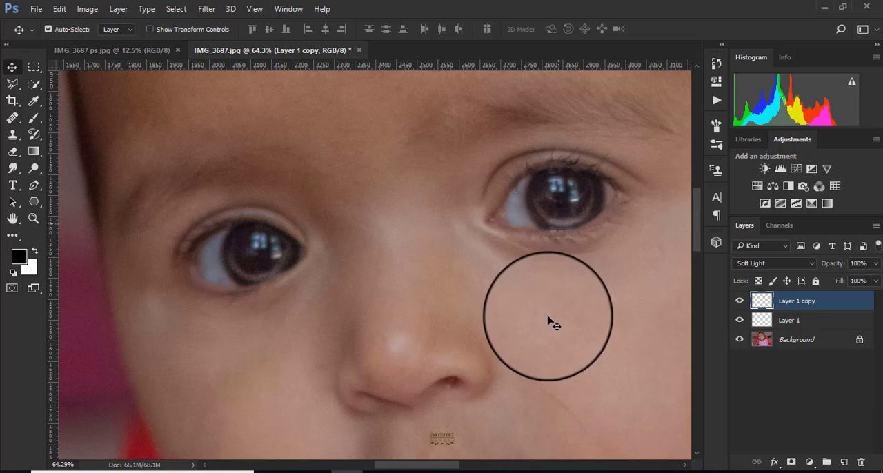
- Compare the full portrait with and without the Layer 1 copy catchlight by toggling that layer's visibility
scroll(553, 345, "down", 4)
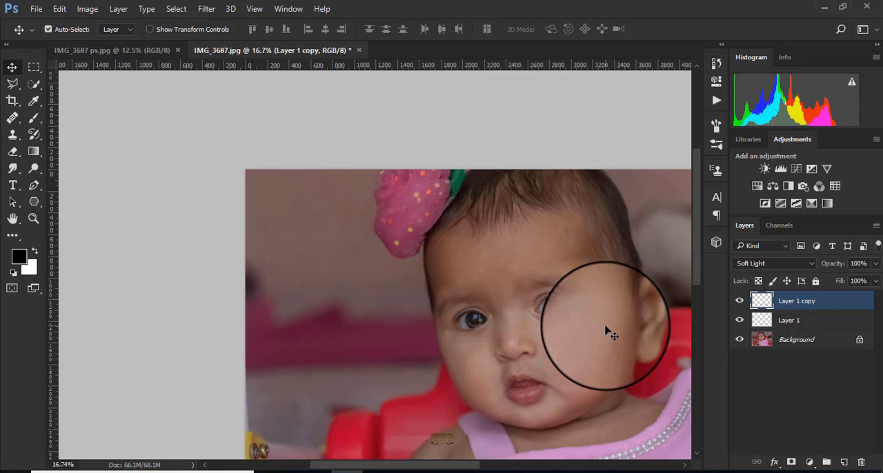
left_click(739, 304)
scroll(552, 345, "down", 2)
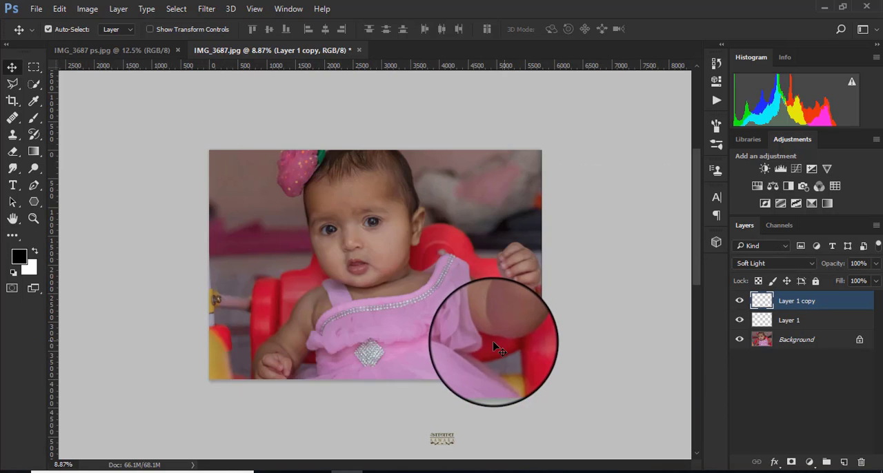
scroll(515, 249, "up", 2)
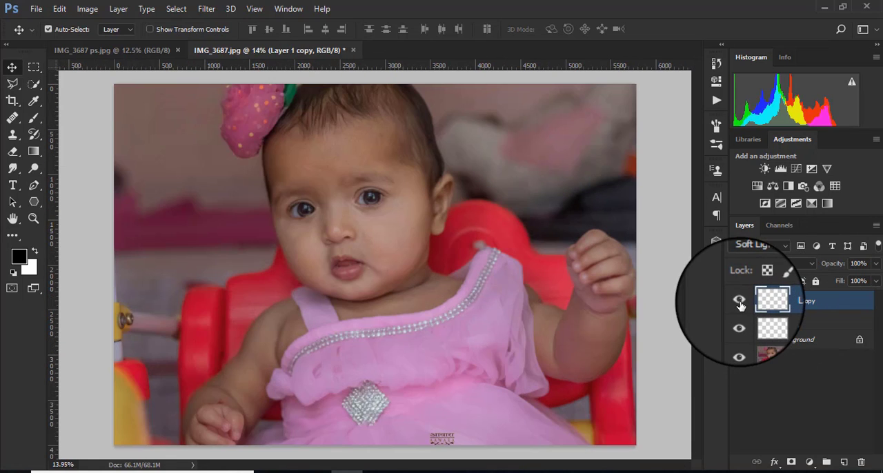
- Group Layer 1 and Layer 1 copy, and compare the eyes with the group hidden and shown
left_click(793, 323, "ctrl")
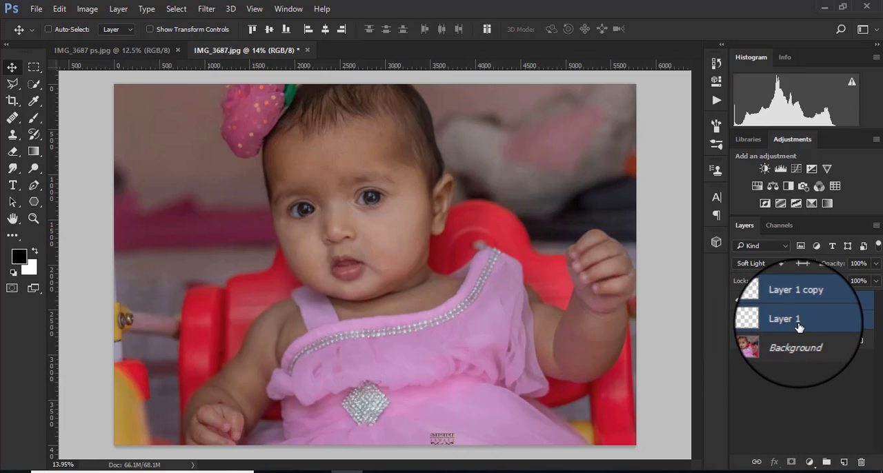
key("ctrl+g")
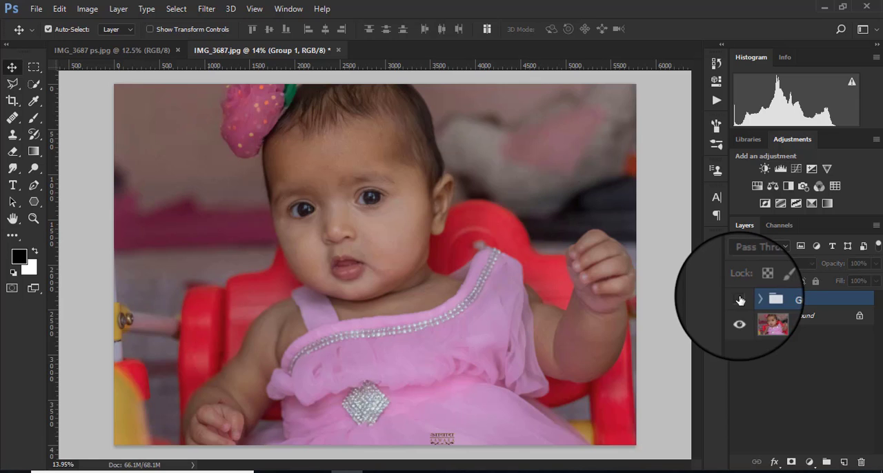
scroll(303, 176, "up", 5)
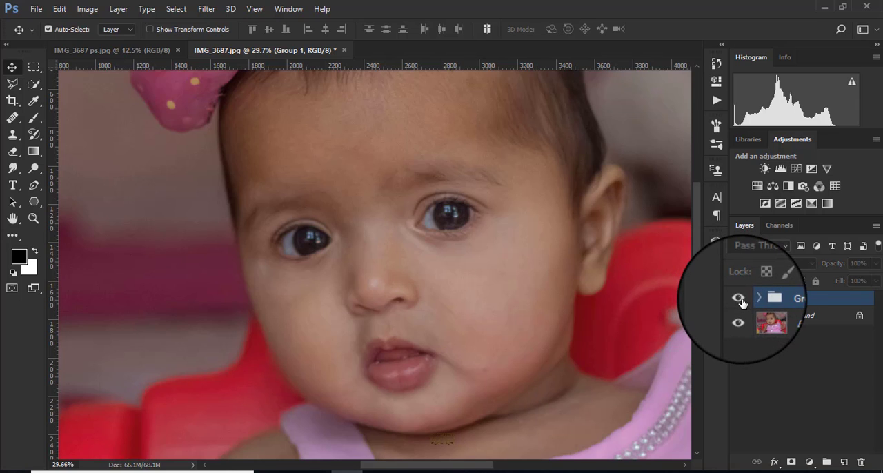
scroll(448, 311, "down", 4)
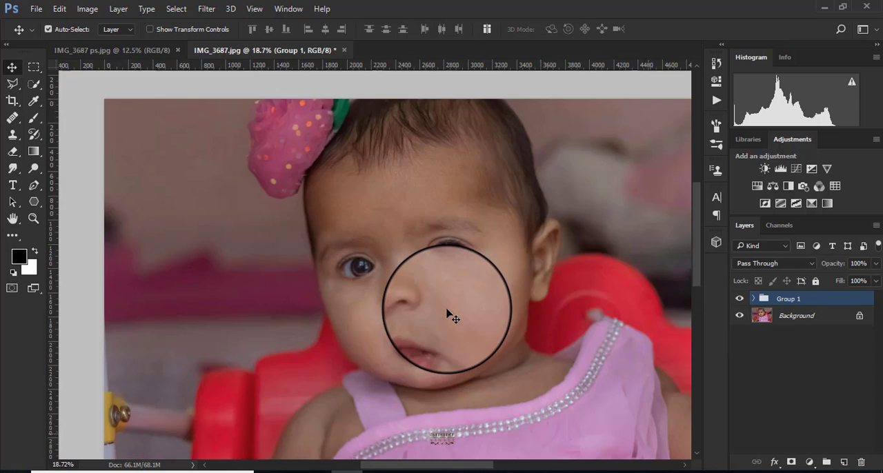